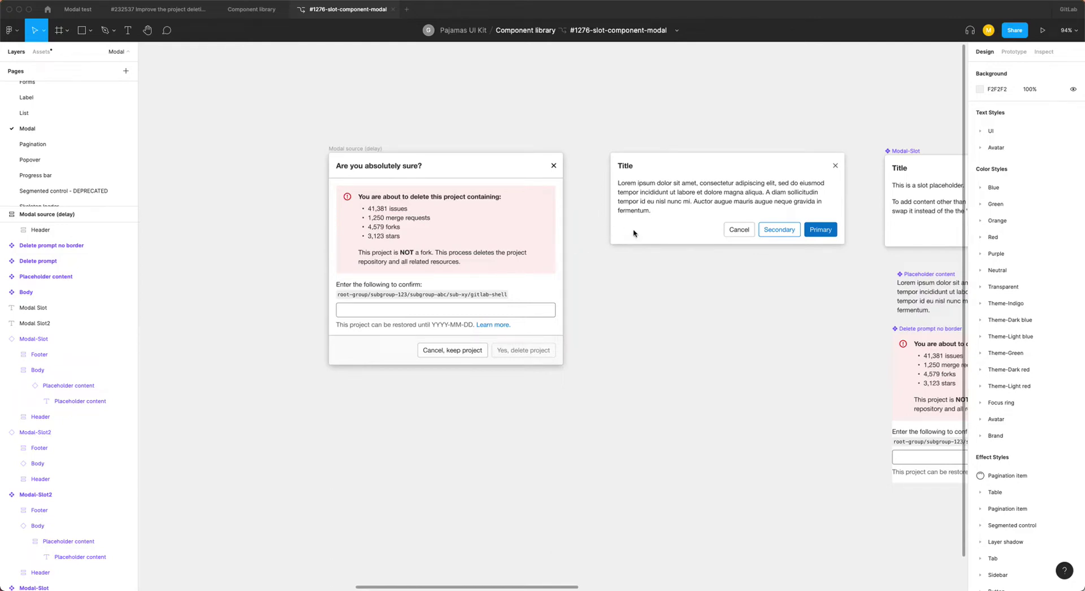
Step: Inspect the body and placeholder text inside the Title modal instance
left_click(690, 182)
left_click(695, 195)
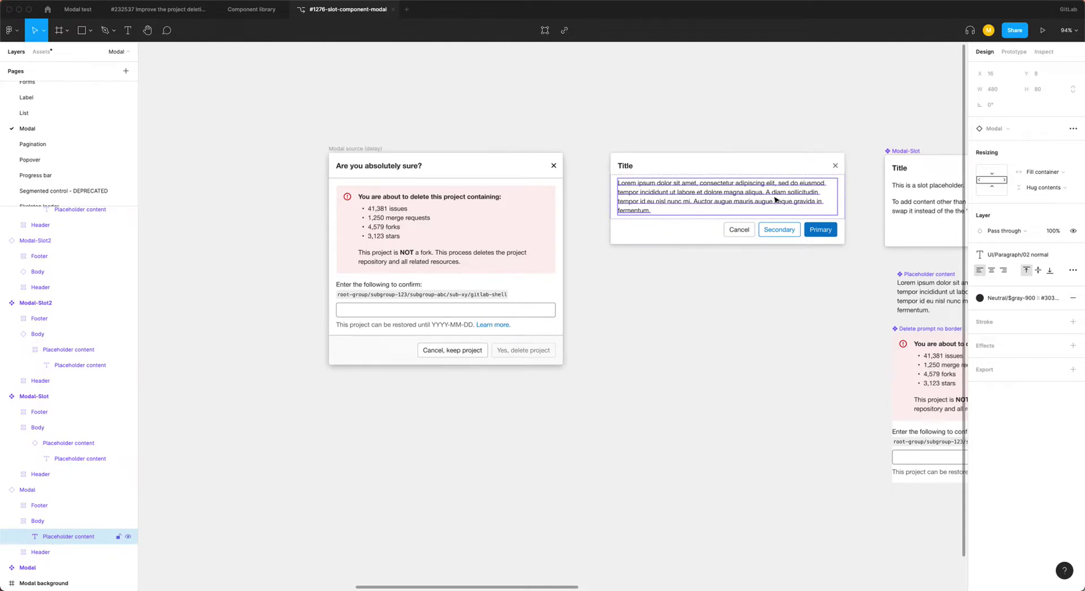
left_click(676, 315)
left_click(649, 161)
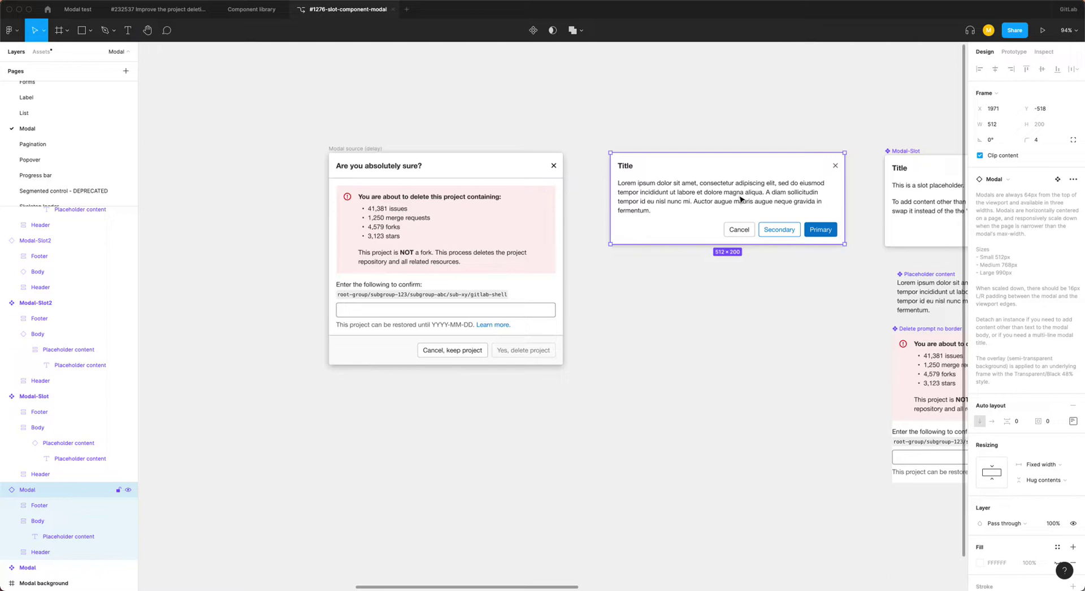
Step: Inspect the Modal-Slot component's Placeholder content and the standalone Placeholder content component
scroll(741, 199, "right", 5)
scroll(742, 199, "right", 10)
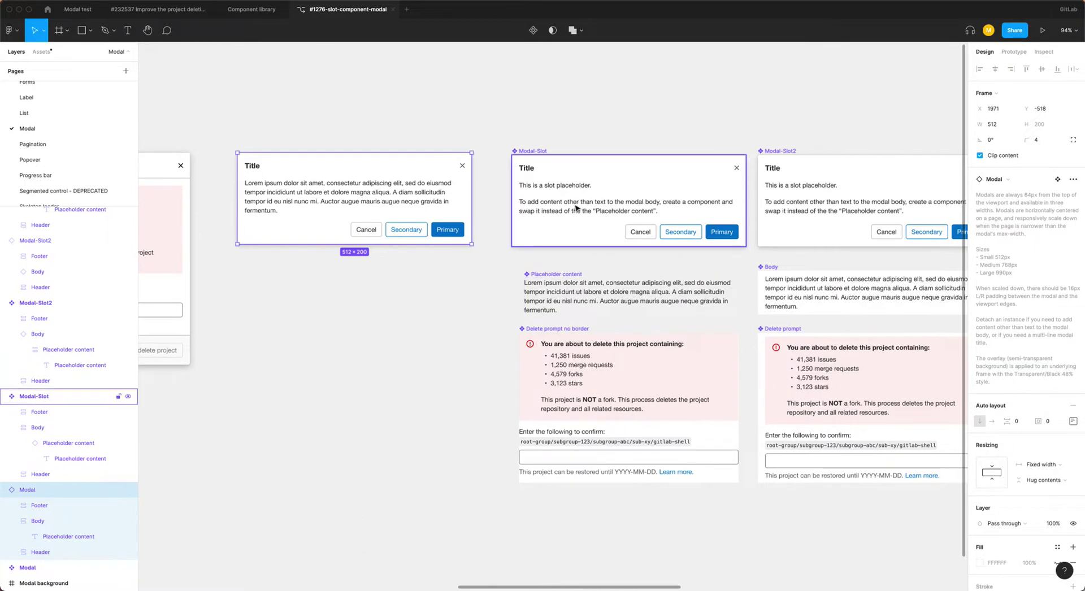
scroll(576, 207, "right", 3)
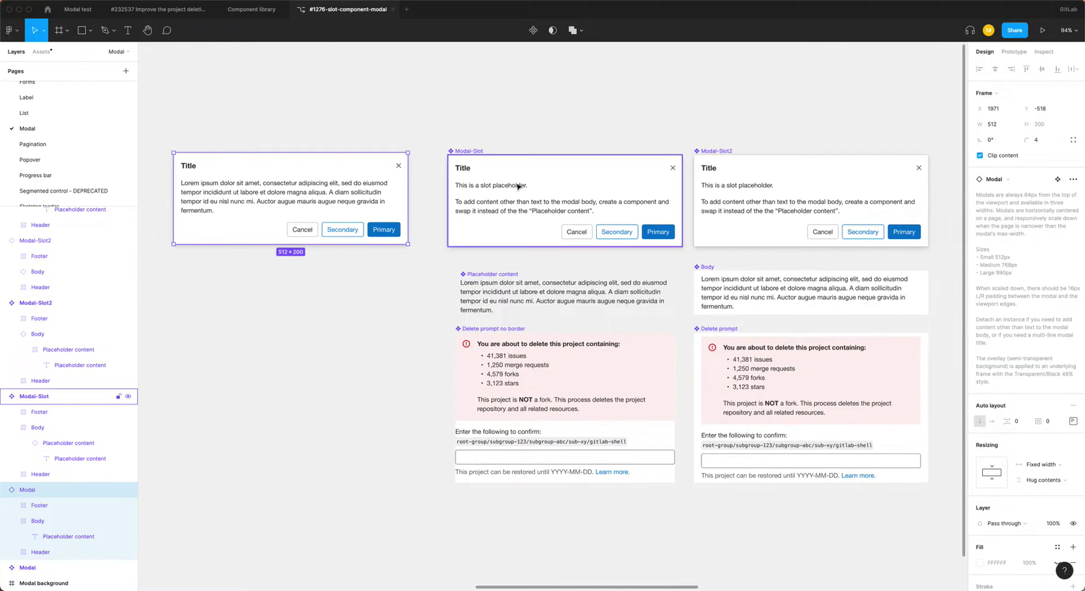
left_click(492, 191)
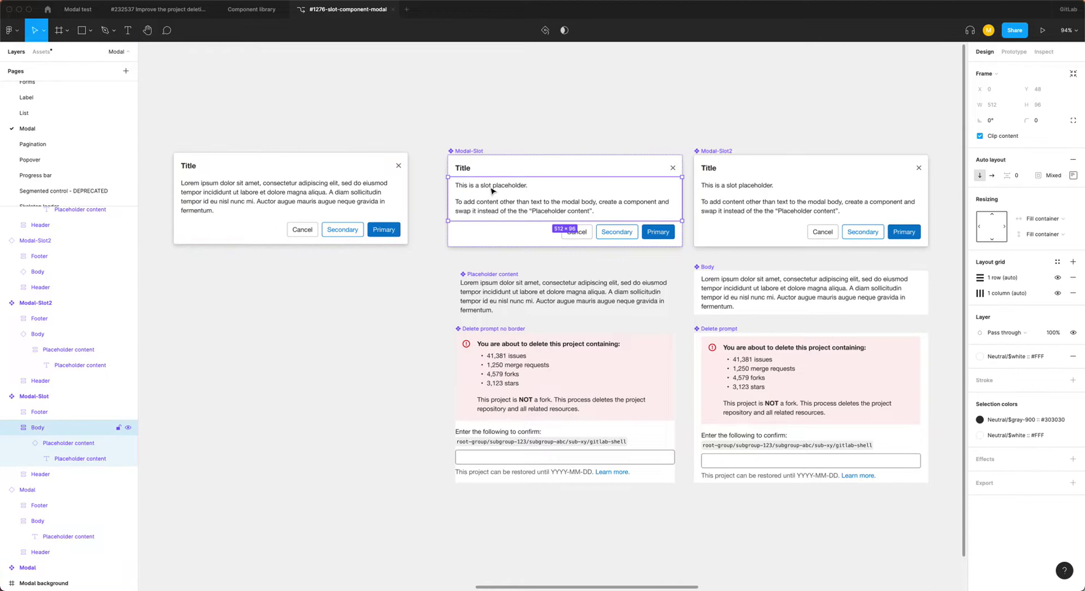
double_click(492, 191)
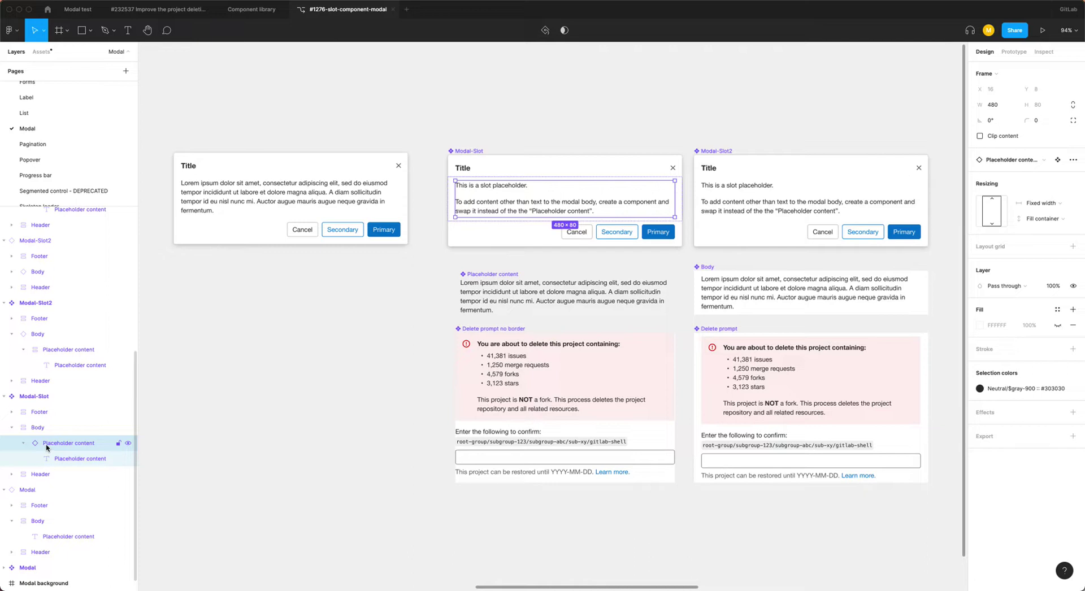
left_click(521, 278)
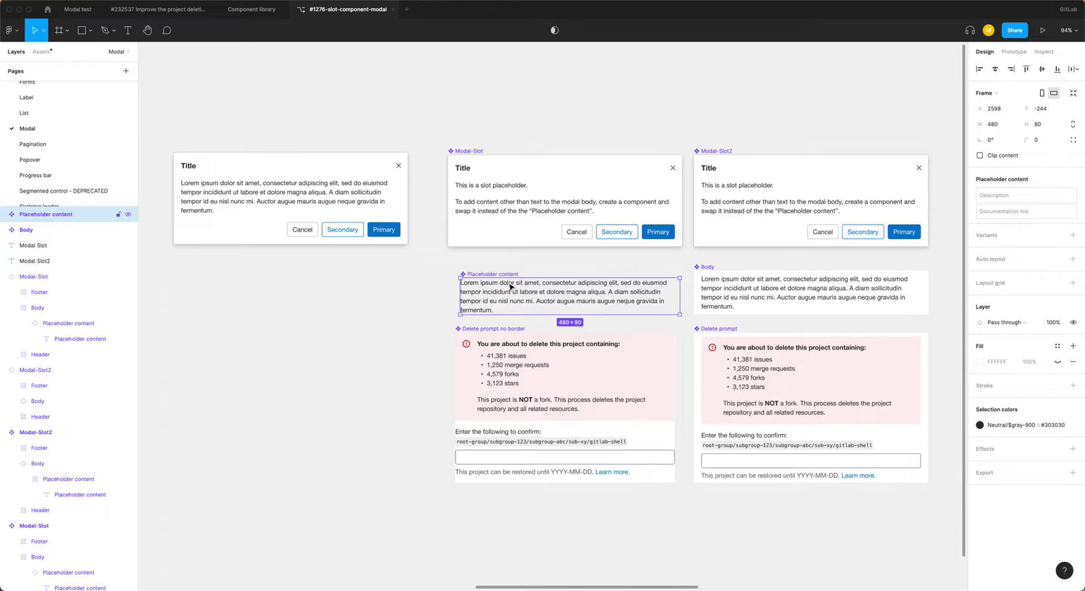
Step: Swap the Modal Slot modal's Placeholder content for Delete prompt no border
scroll(511, 287, "right", 1)
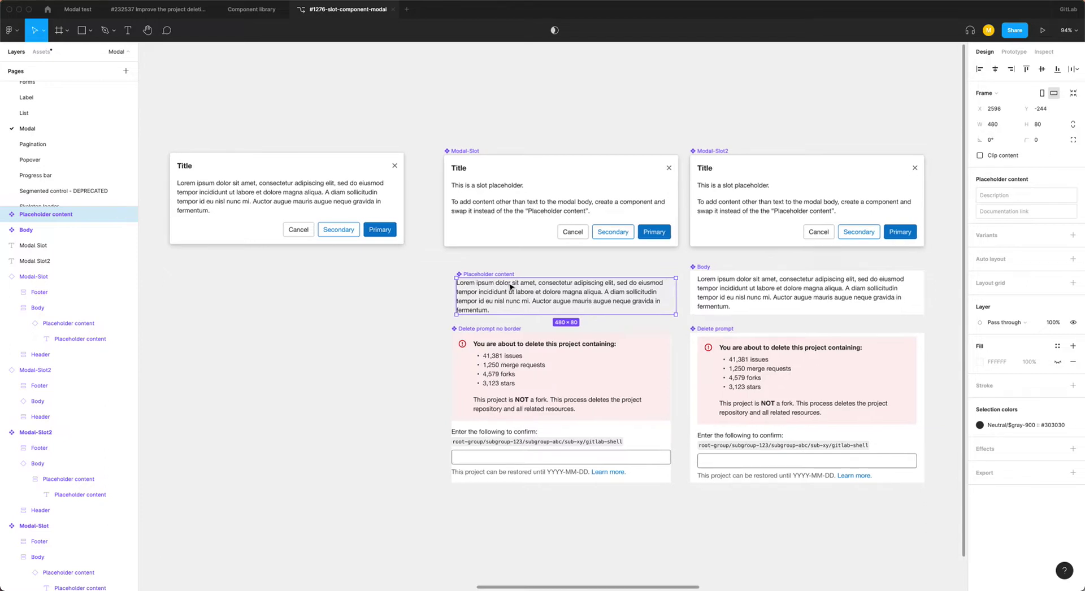
scroll(511, 287, "right", 2)
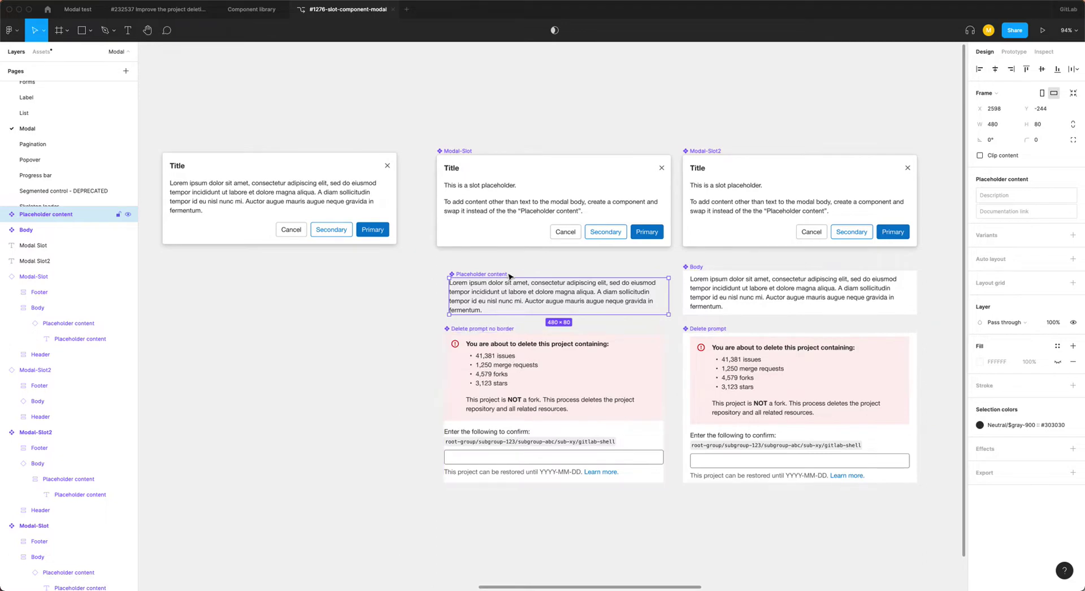
scroll(510, 304, "right", 10)
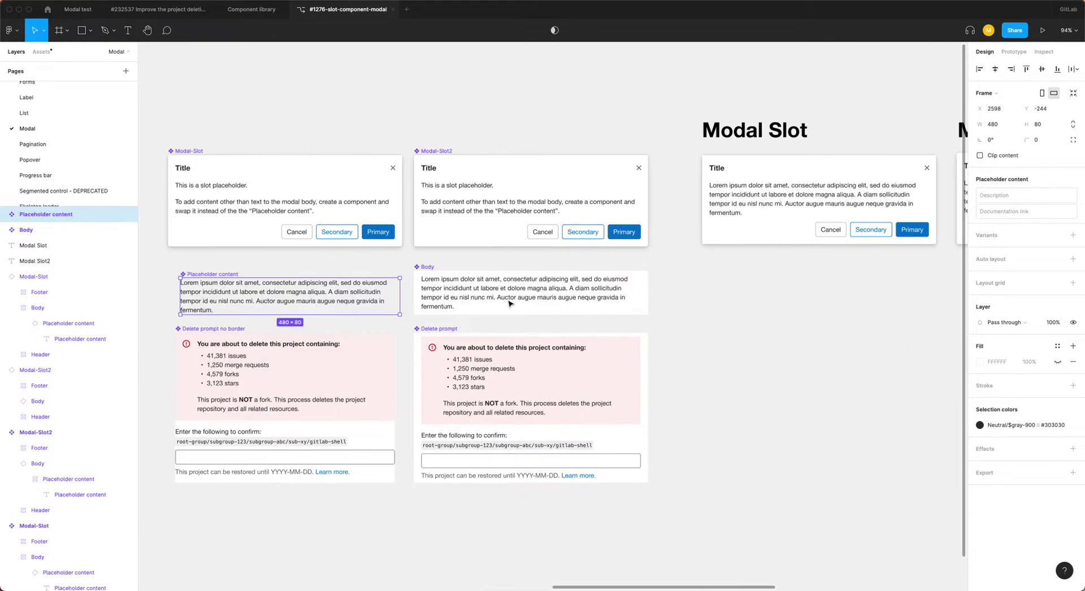
left_click(759, 201)
left_click(772, 204)
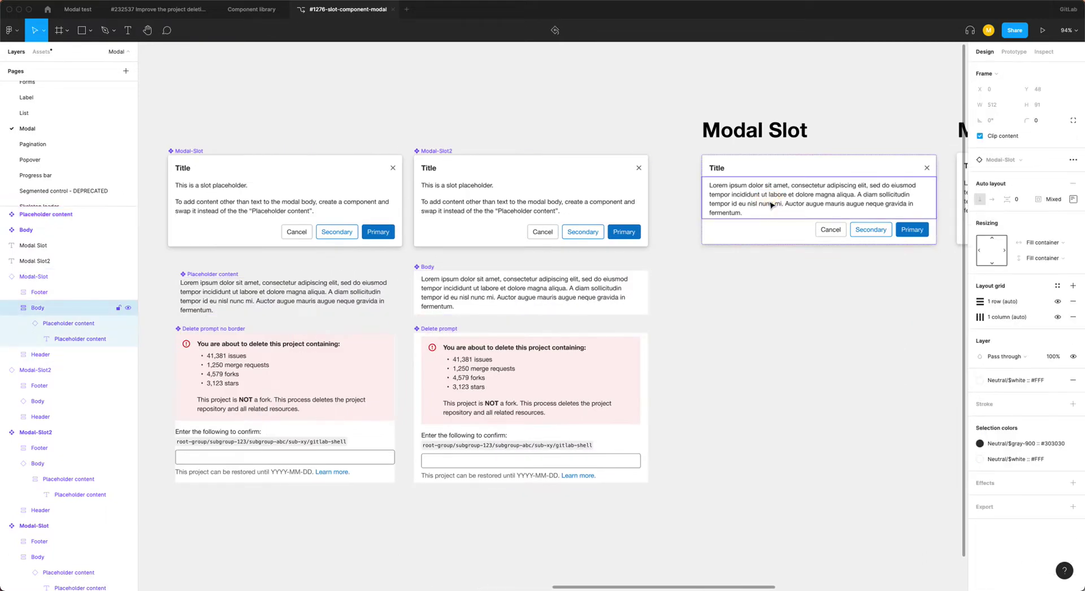
left_click(772, 205)
left_click(1024, 160)
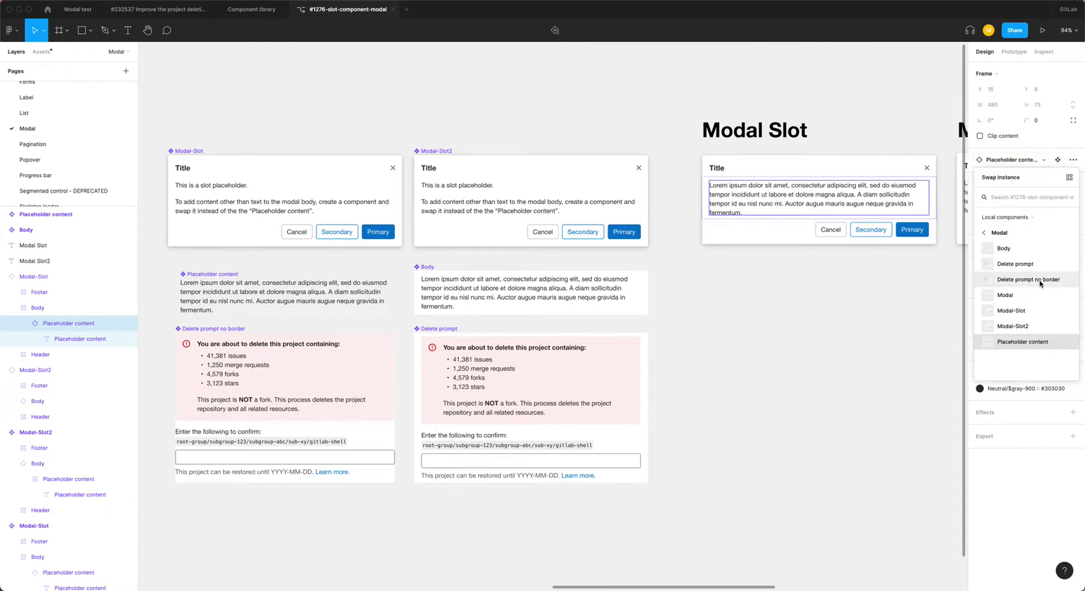
left_click(1040, 284)
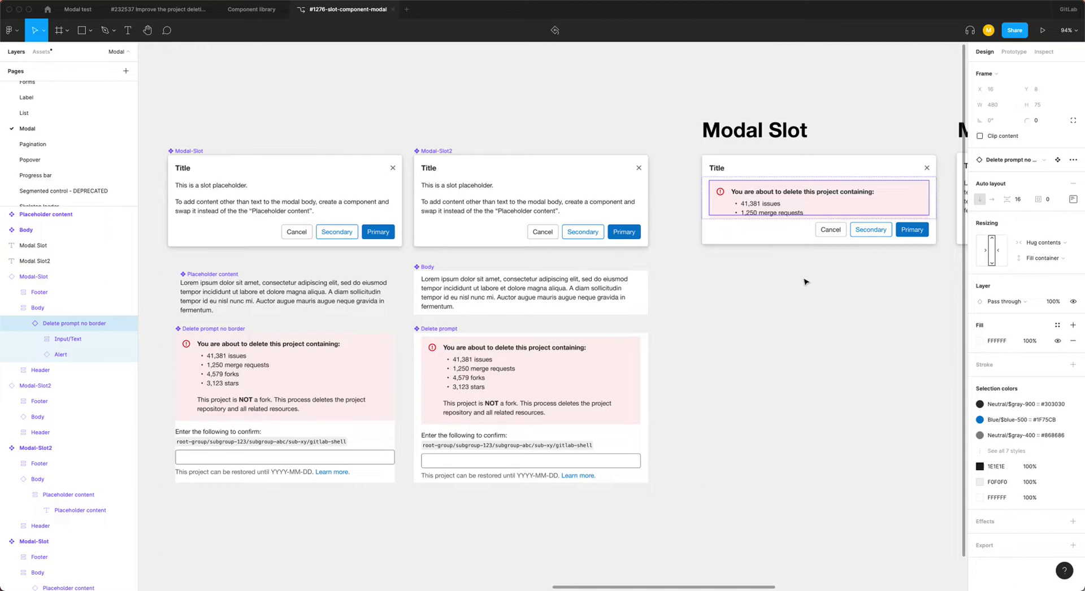
Step: Drag the Modal-Slot instance's bottom edge down so the whole prompt fits
left_click(805, 281)
left_click(781, 232)
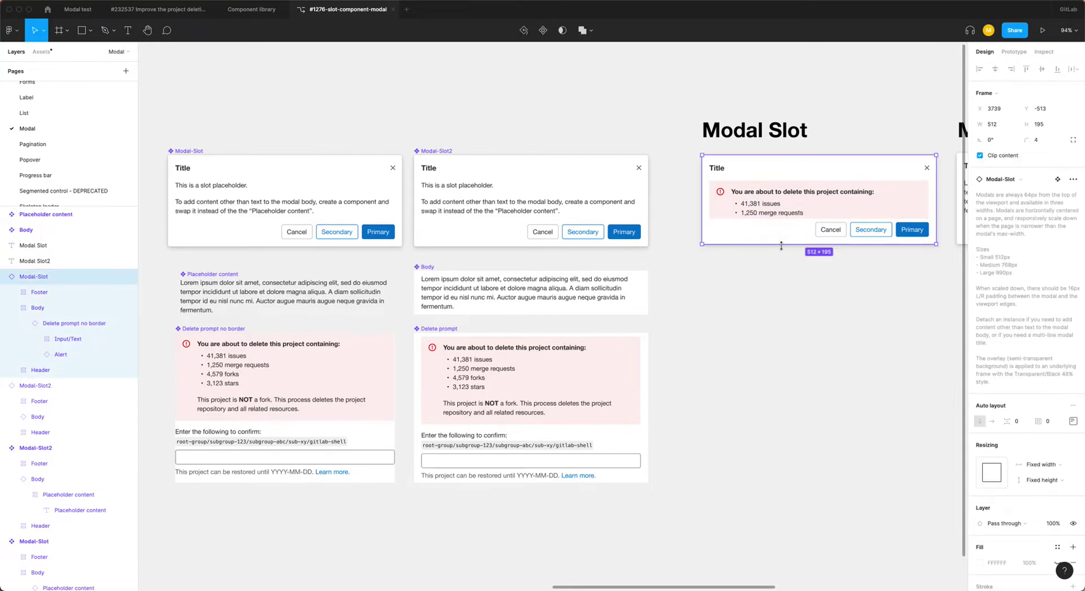
left_click_drag(781, 246, 785, 357)
left_click(864, 405)
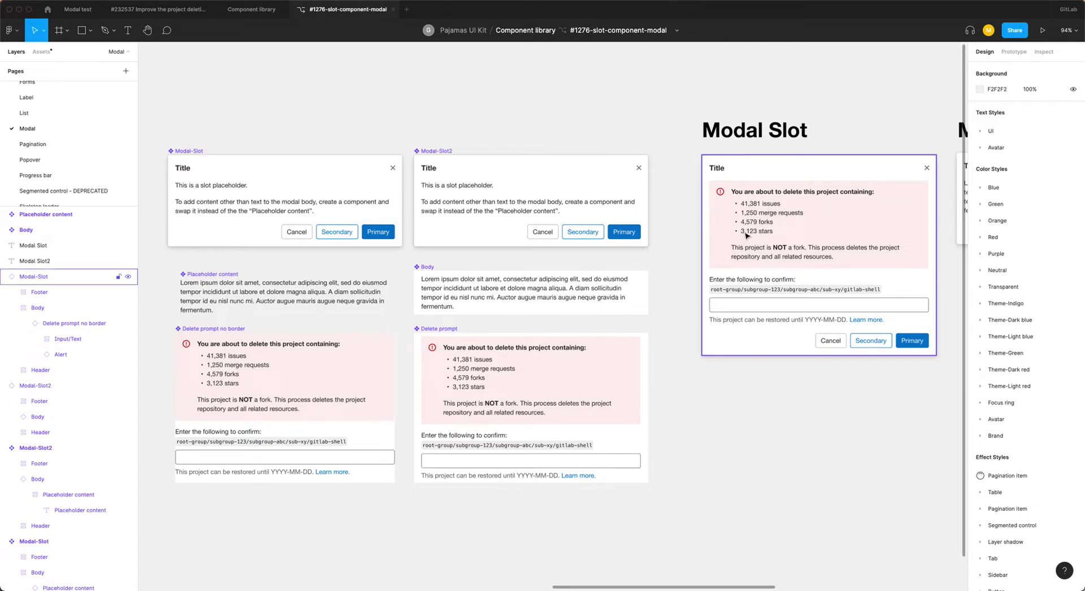
Step: Fine-tune the Modal-Slot instance's height so the frame measures 512 × 447
left_click(772, 355)
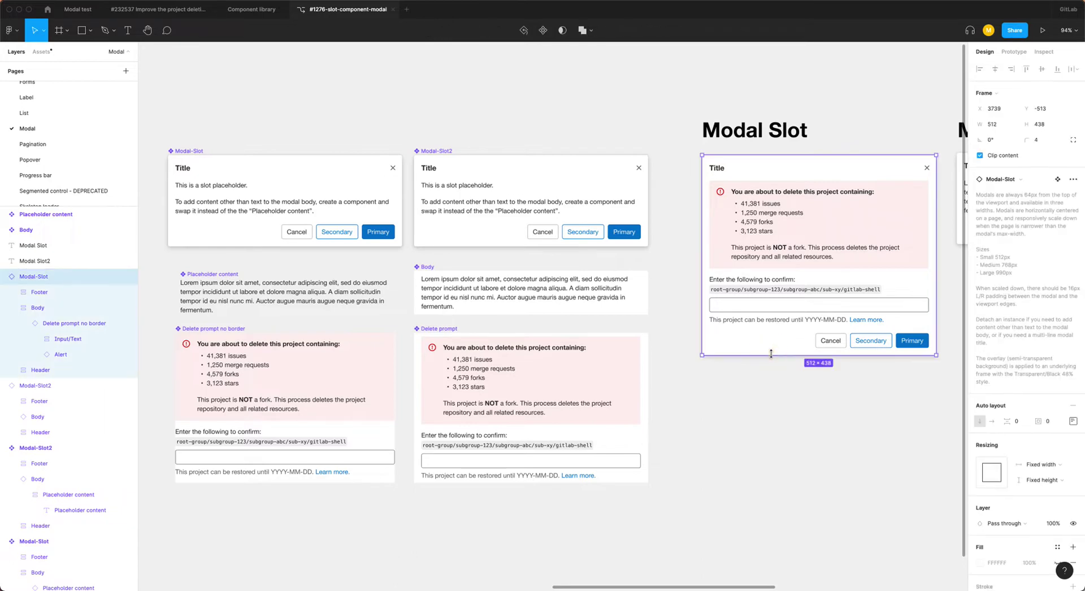
left_click_drag(771, 353, 778, 360)
Step: Select Modal-Slot2's Body, deselect, and scroll to show both Modal Slot examples
left_click(793, 389)
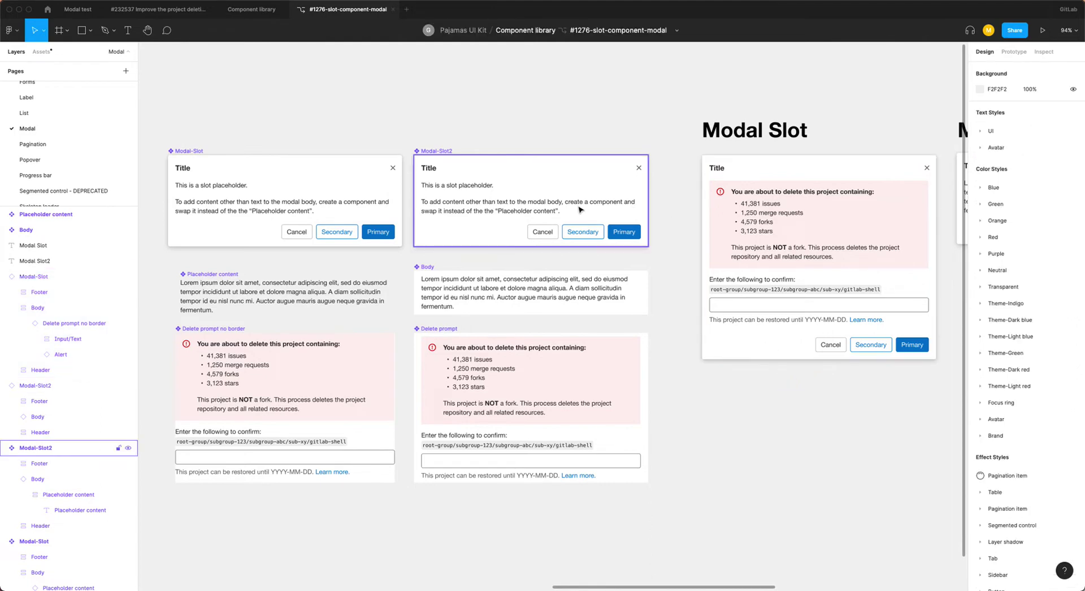
double_click(574, 208)
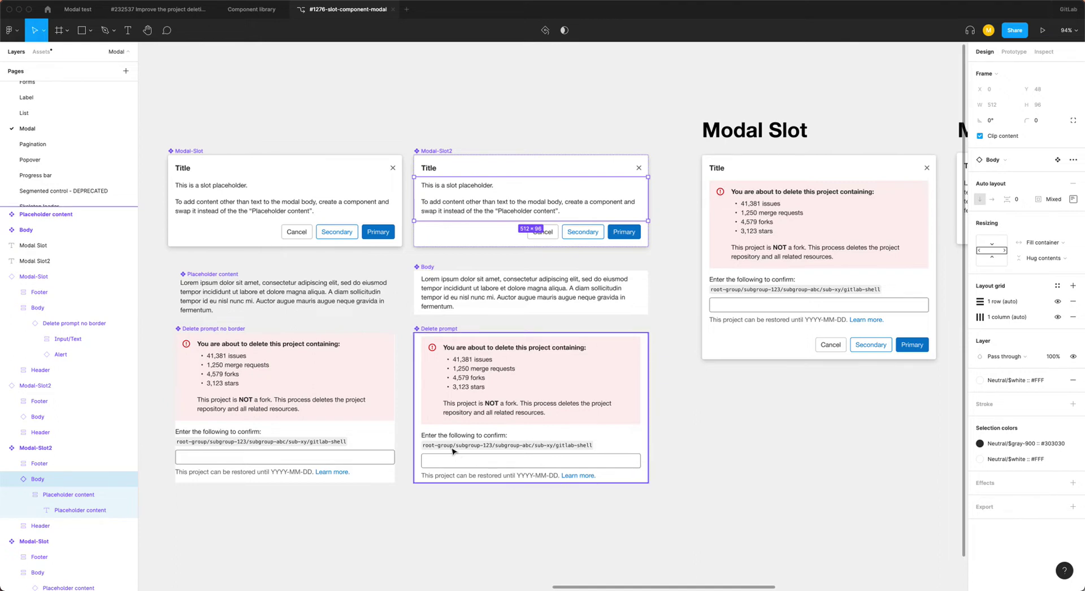
left_click(722, 417)
scroll(722, 417, "right", 10)
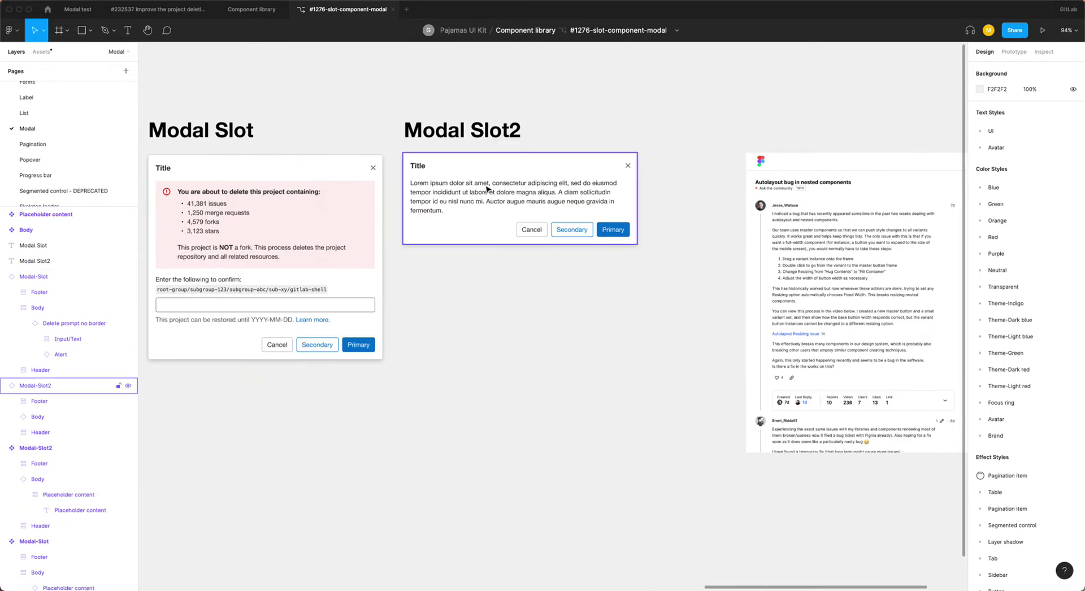
Step: Replace Modal Slot2's lorem ipsum body with the Delete prompt component
double_click(487, 189)
double_click(488, 191)
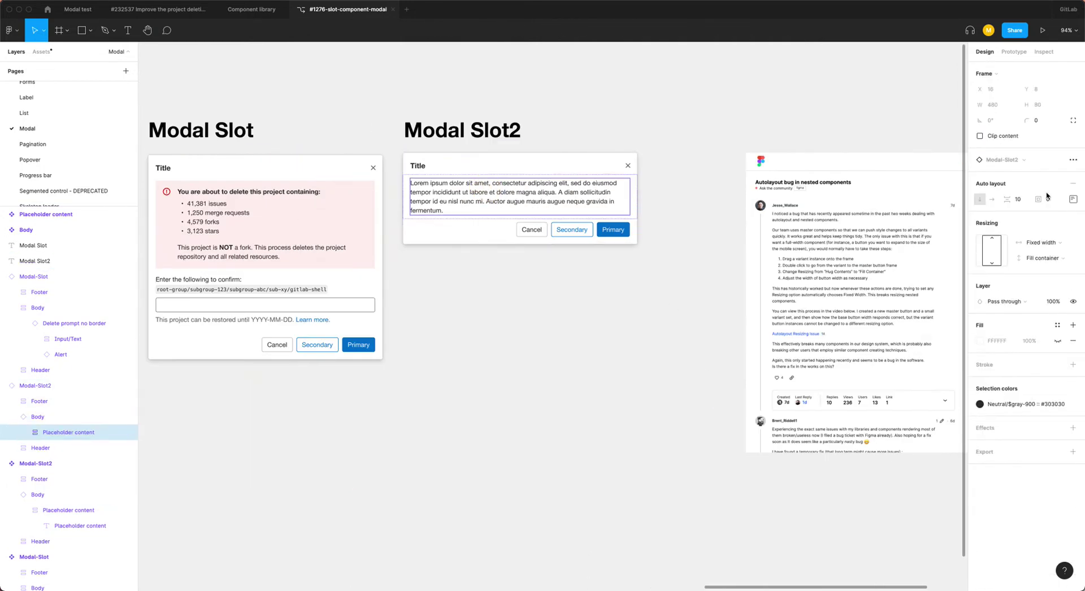
left_click(498, 264)
left_click(512, 194)
double_click(512, 194)
left_click(994, 160)
left_click(1016, 262)
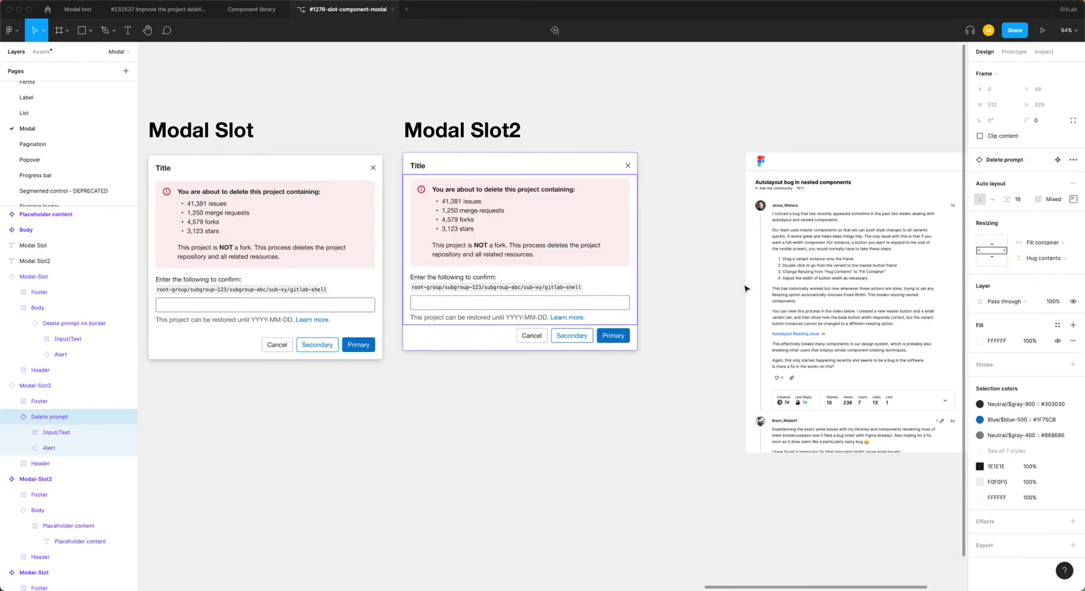
left_click(703, 328)
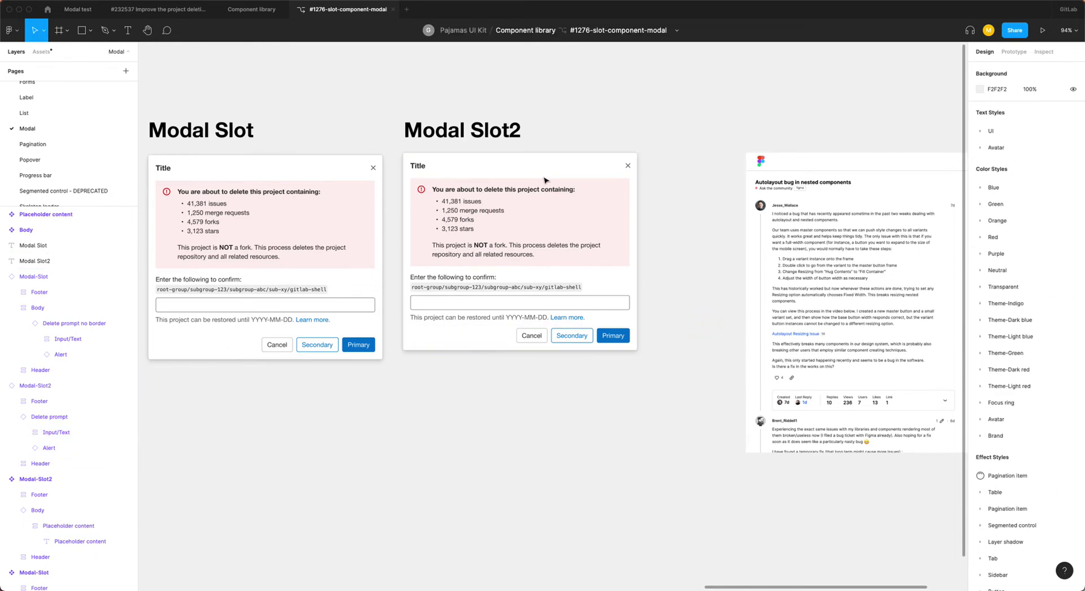
scroll(557, 227, "left", 4)
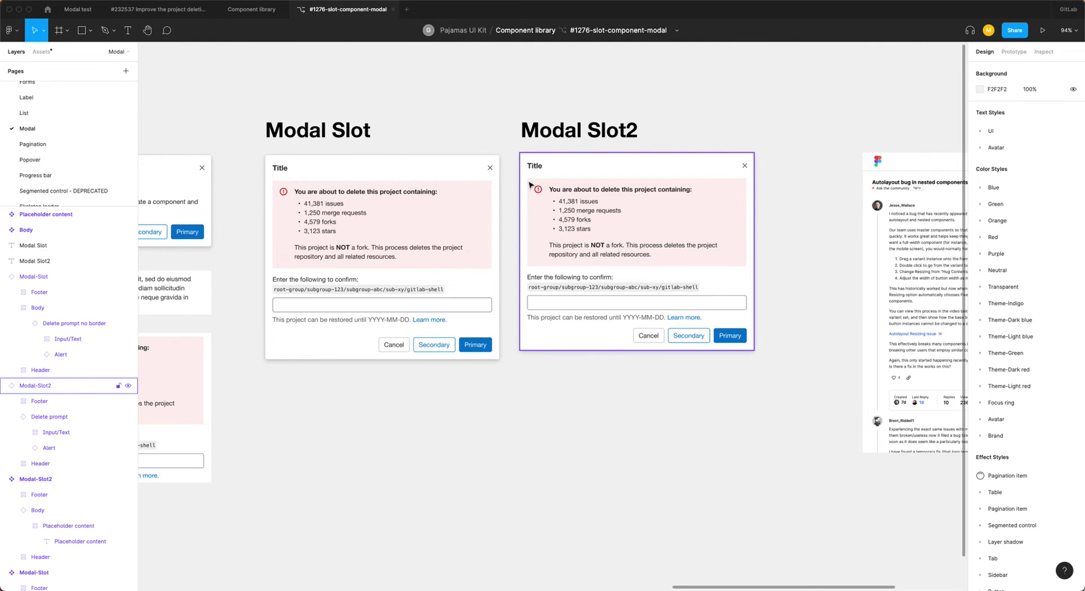
scroll(530, 183, "left", 3)
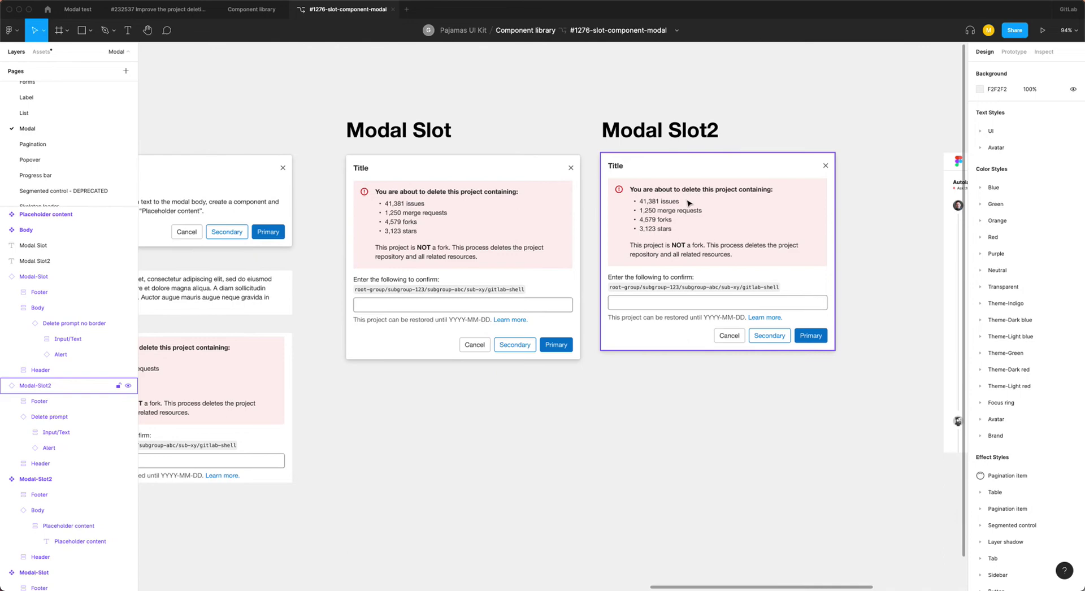
scroll(688, 202, "right", 15)
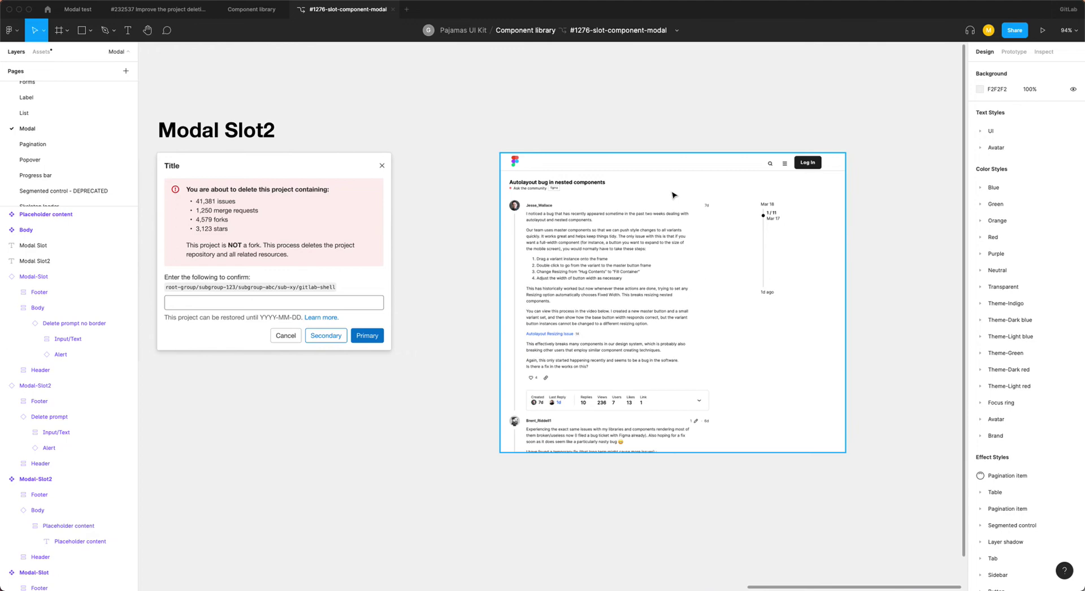
scroll(672, 195, "up", 5, "ctrl")
scroll(672, 195, "down", 2)
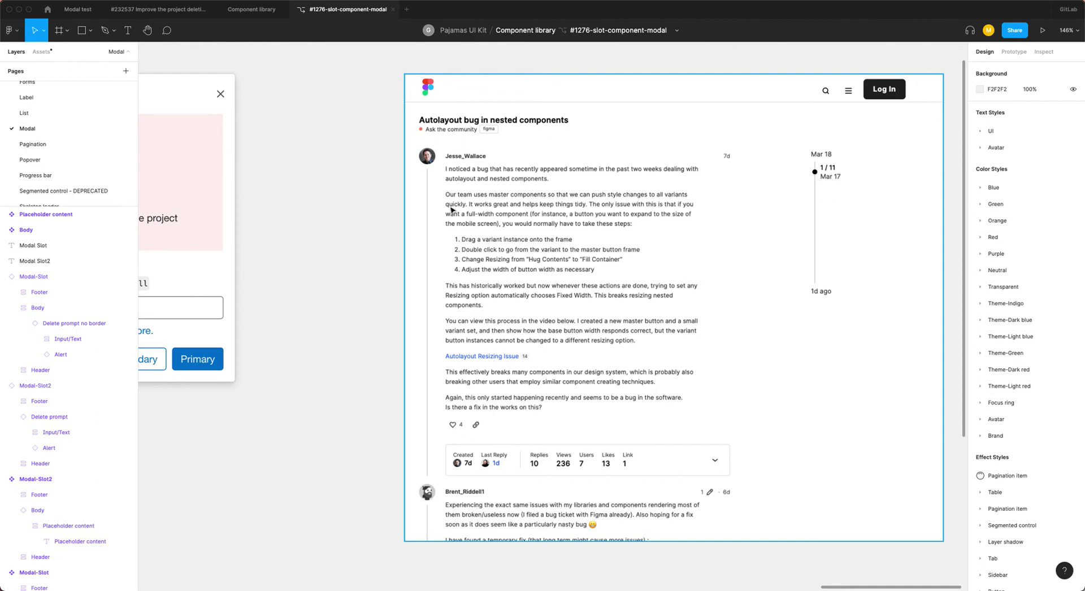
scroll(452, 210, "left", 5)
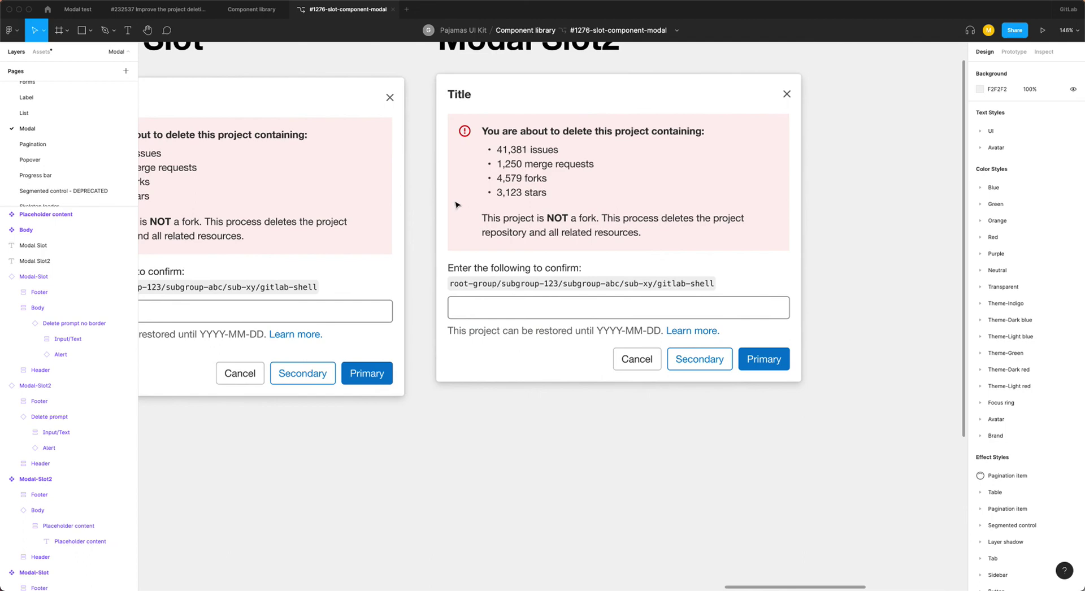
scroll(457, 204, "right", 10)
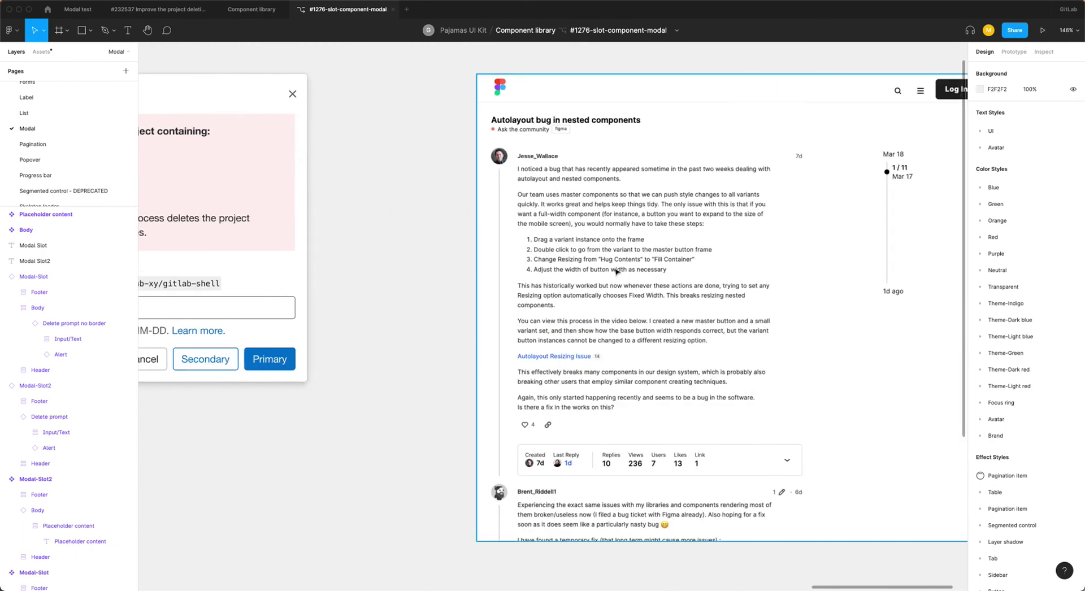
scroll(616, 272, "left", 5)
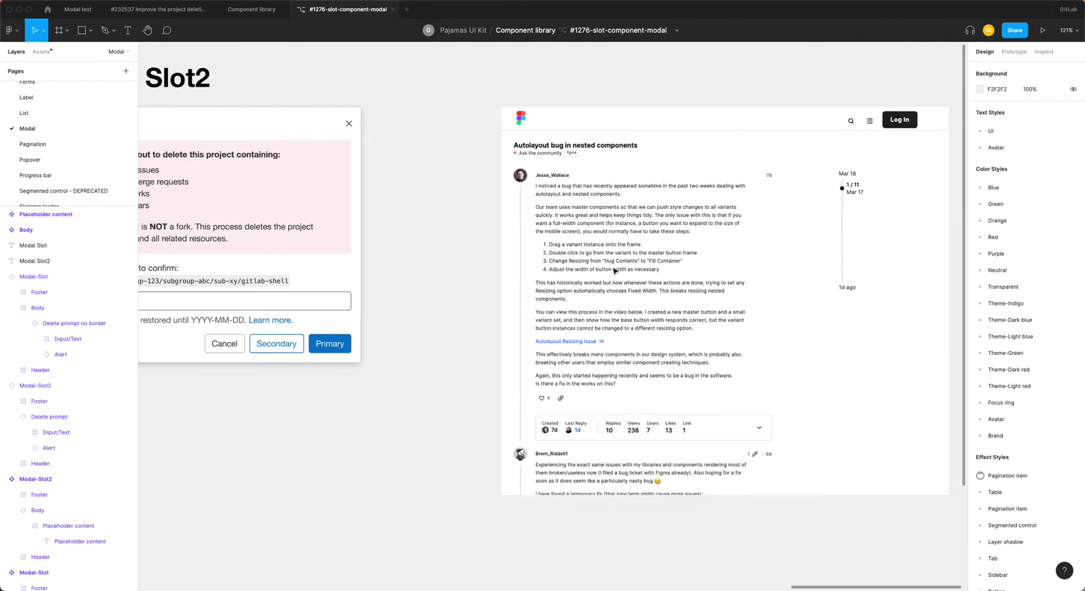
scroll(615, 271, "down", 2)
scroll(615, 271, "down", 1)
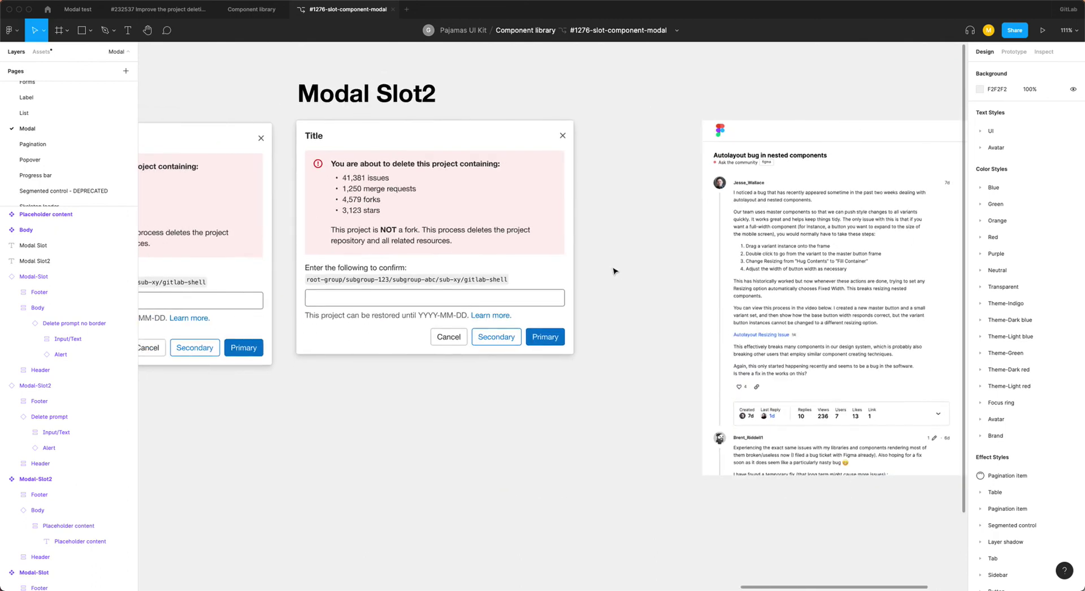
scroll(615, 271, "left", 5)
scroll(615, 272, "left", 5)
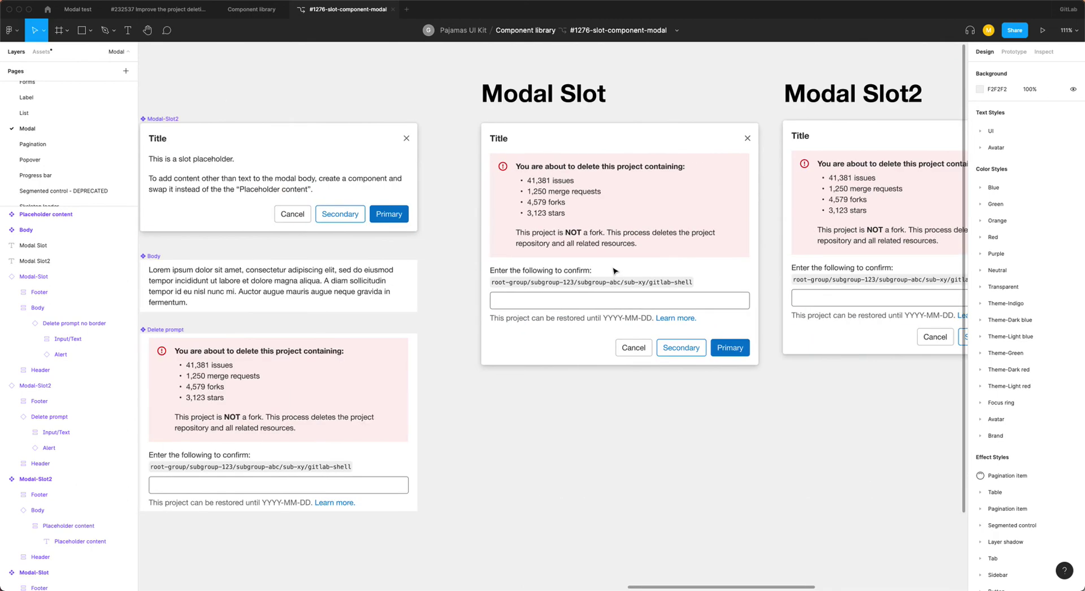
scroll(615, 271, "right", 5)
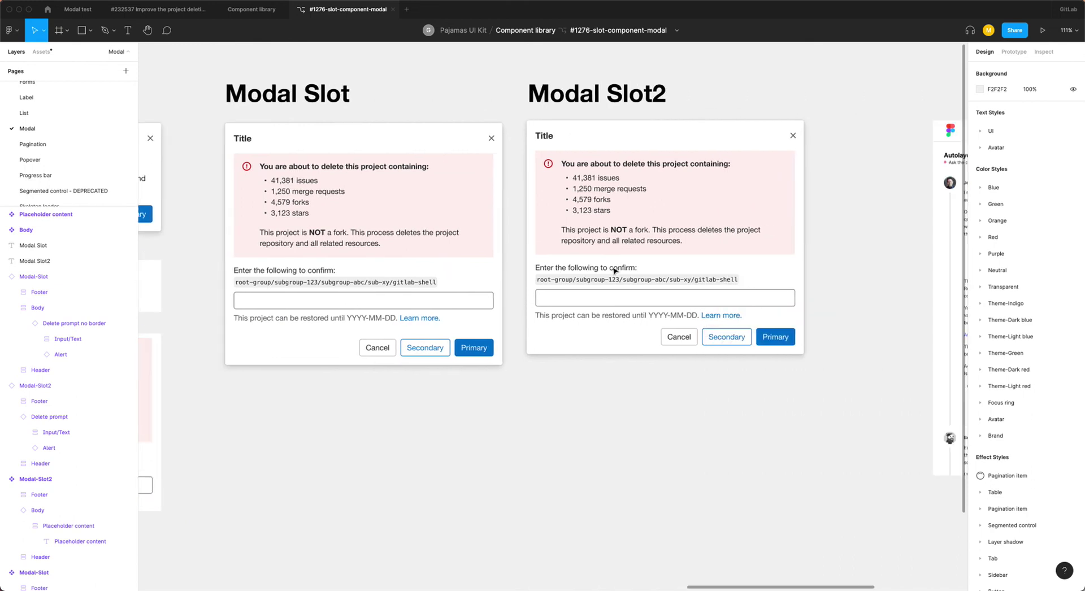